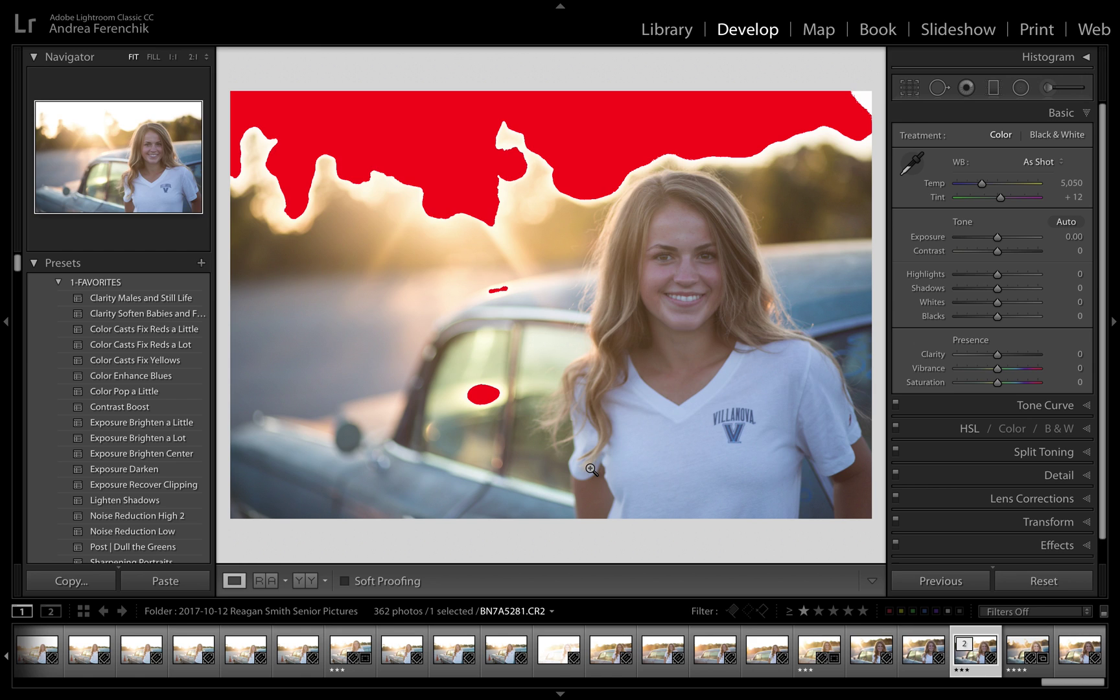
Apply the Exposure Brighten a Little, Exposure Recover Clipping and WB Warm a Little presets to the portrait, and compare it with the original.
{"action": "mouse_move", "coordinate": [263, 2]}
{"action": "left_click", "coordinate": [159, 423]}
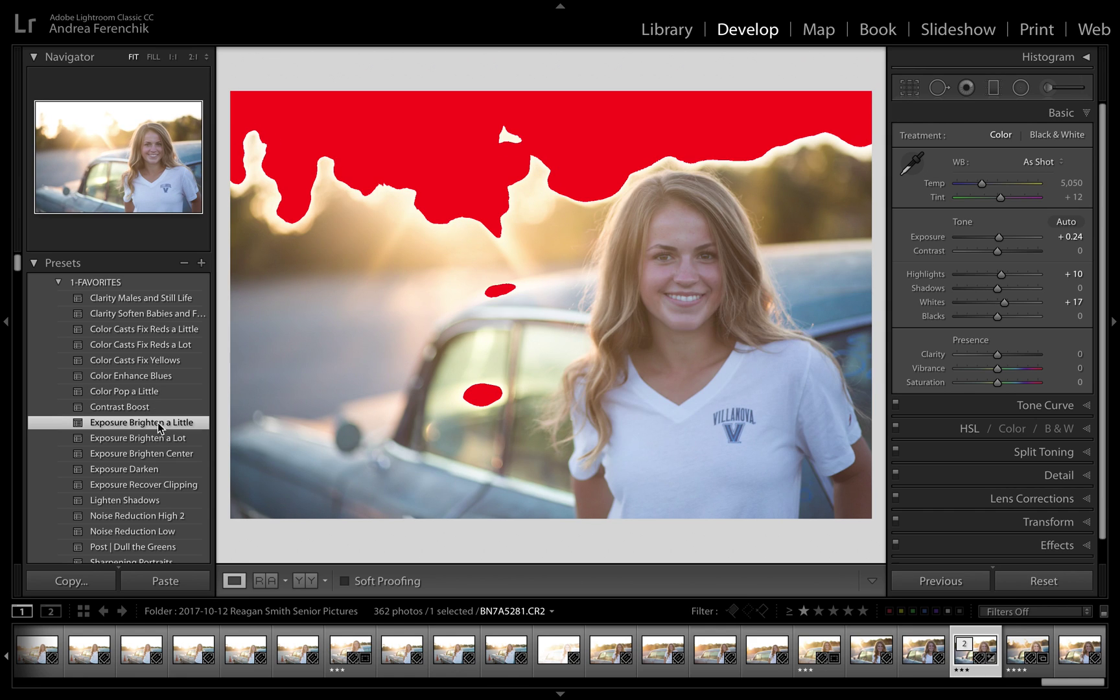
{"action": "left_click", "coordinate": [161, 486]}
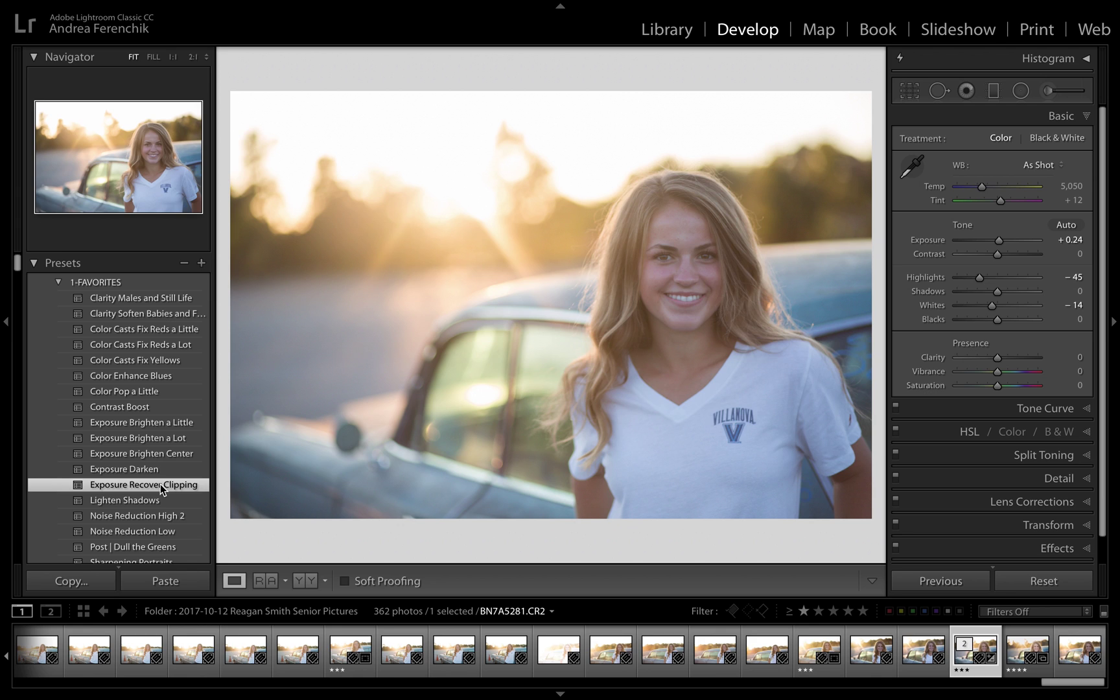
{"action": "scroll", "coordinate": [161, 488], "scroll_direction": "down", "scroll_amount": 5}
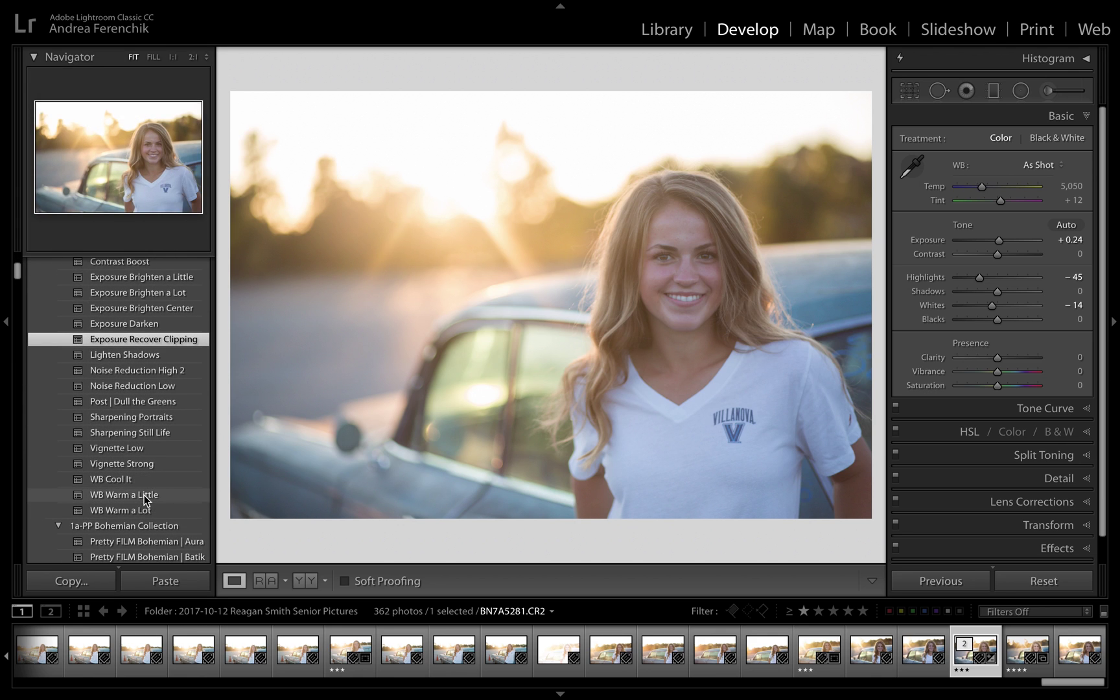
{"action": "left_click", "coordinate": [144, 497]}
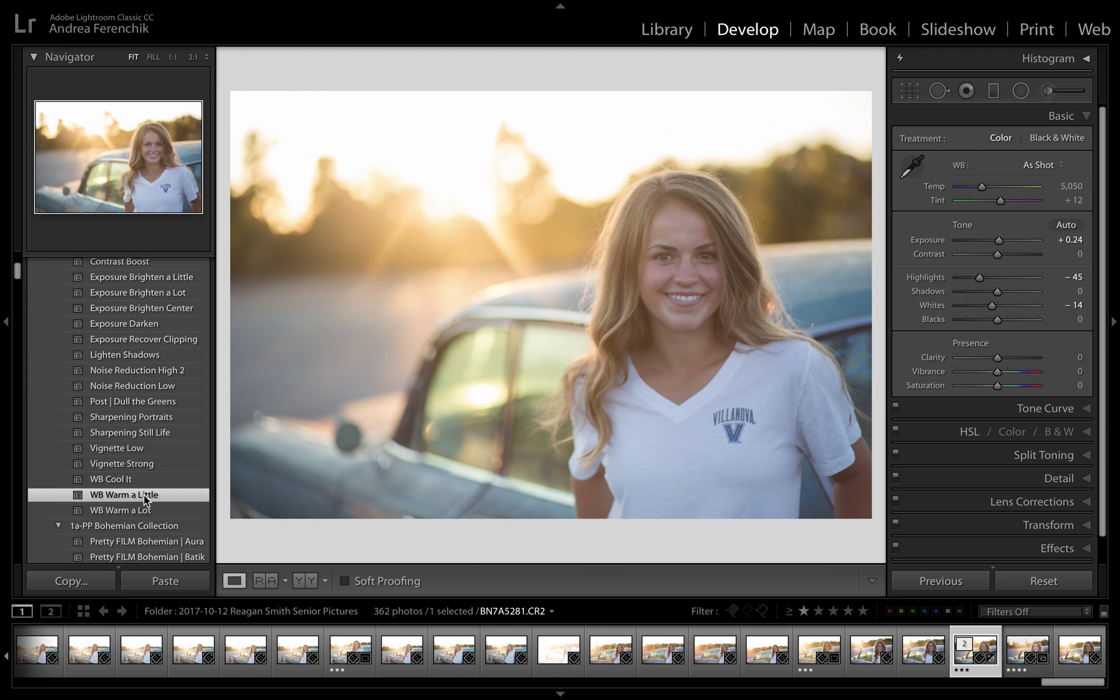
{"action": "key", "text": "y"}
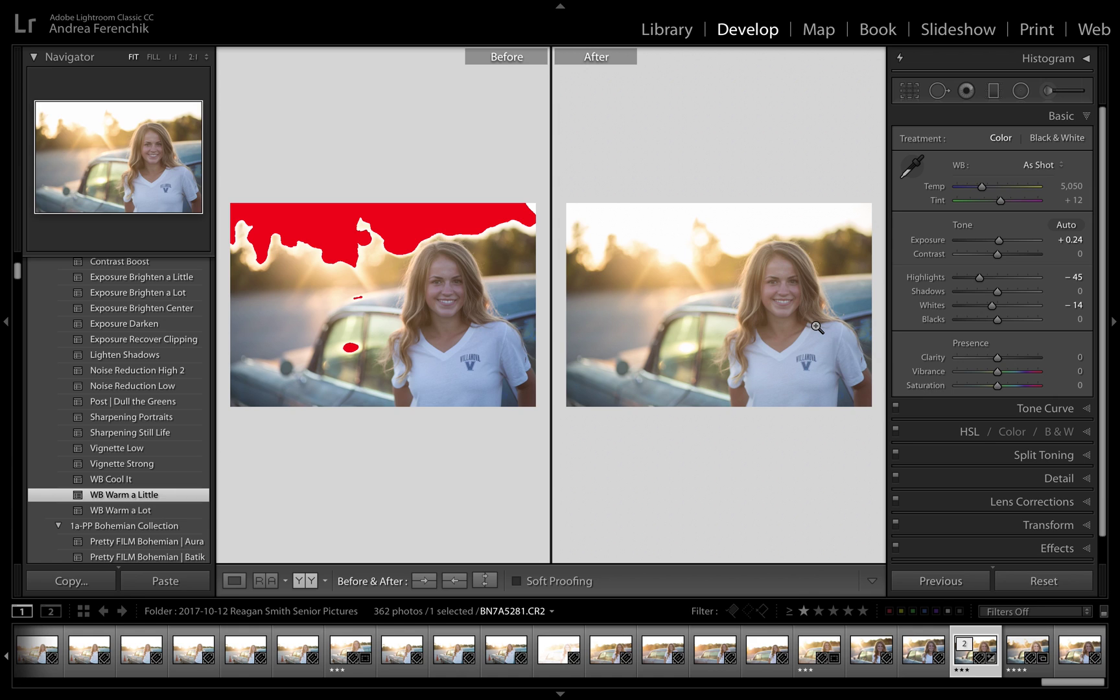
{"action": "key", "text": "y"}
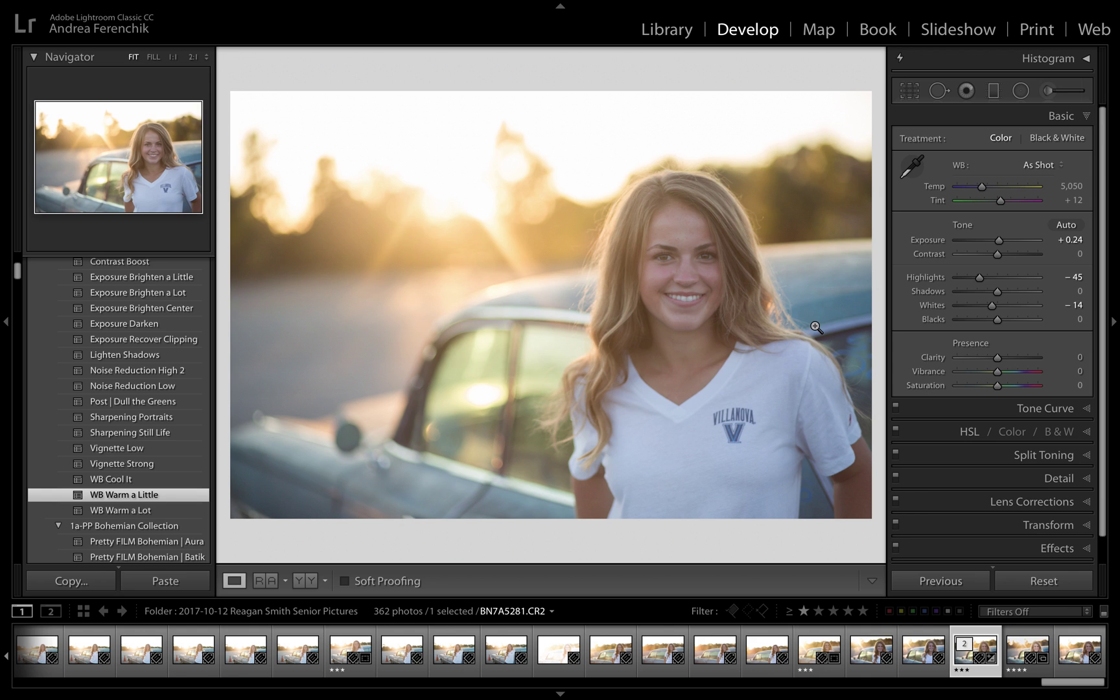
Paint an adjustment brush mask with the 4-5 PP Add Light effect at size 15 over the girl's hair, face, neck and arms.
{"action": "left_click", "coordinate": [1050, 95]}
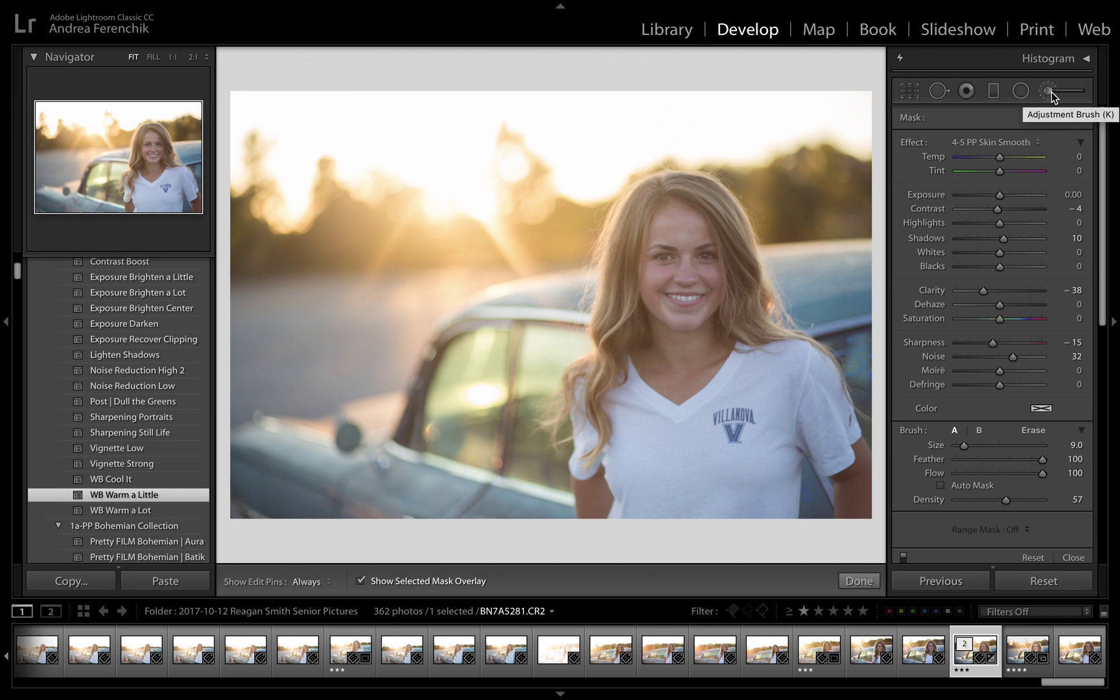
{"action": "left_click", "coordinate": [1004, 143]}
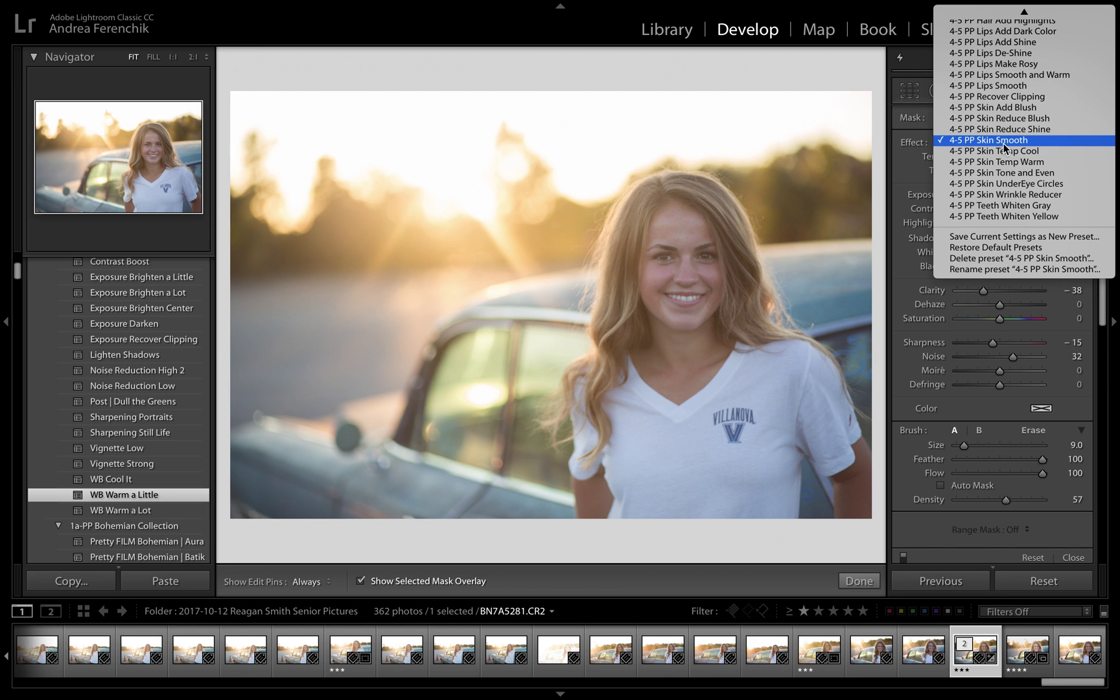
{"action": "scroll", "coordinate": [1003, 144], "scroll_direction": "up", "scroll_amount": 10}
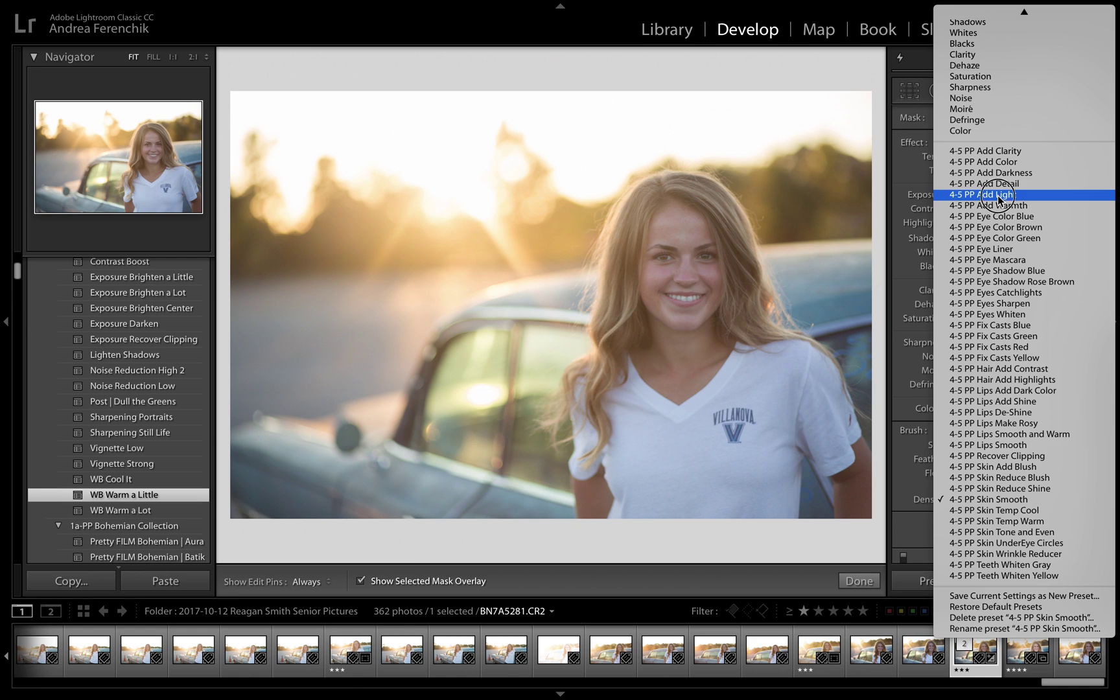
{"action": "key", "text": "Escape"}
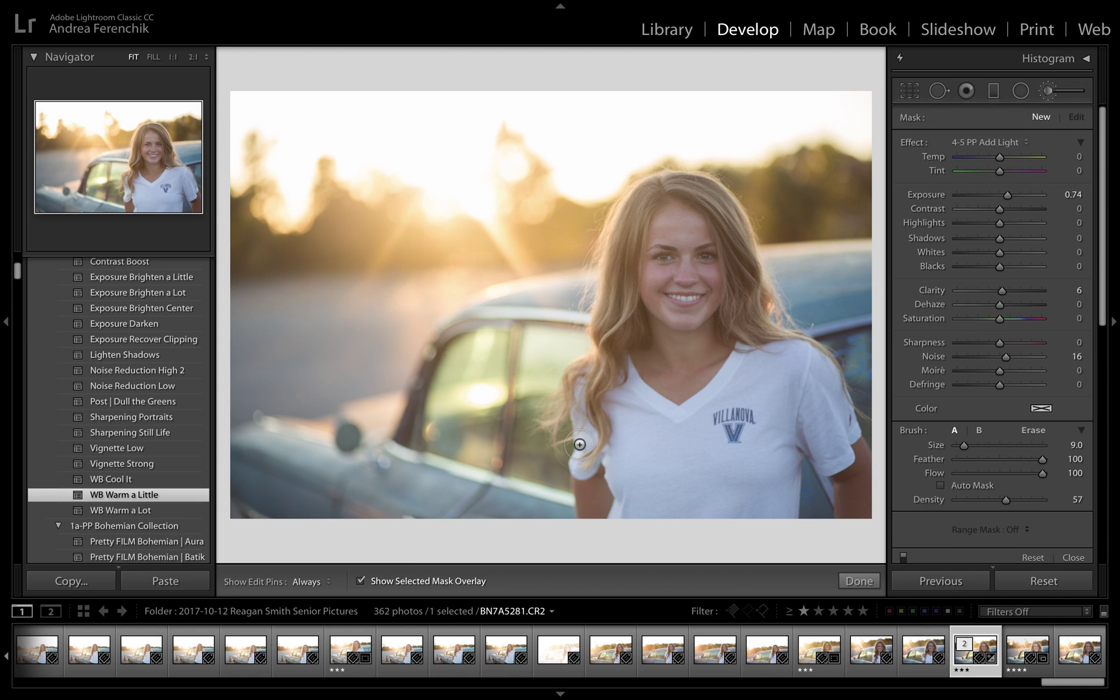
{"action": "scroll", "coordinate": [580, 445], "scroll_direction": "up", "scroll_amount": 3}
{"action": "key", "text": "h"}
{"action": "mouse_move", "coordinate": [583, 507]}
{"action": "left_mouse_down"}
{"action": "mouse_move", "coordinate": [606, 279]}
{"action": "mouse_move", "coordinate": [645, 203]}
{"action": "mouse_move", "coordinate": [713, 191]}
{"action": "mouse_move", "coordinate": [733, 221]}
{"action": "mouse_move", "coordinate": [746, 305]}
{"action": "mouse_move", "coordinate": [815, 357]}
{"action": "left_mouse_up"}
{"action": "key", "text": "h"}
{"action": "left_click_drag", "start_coordinate": [855, 458], "coordinate": [856, 502]}
{"action": "key", "text": "h"}
{"action": "mouse_move", "coordinate": [728, 358]}
{"action": "left_mouse_down"}
{"action": "mouse_move", "coordinate": [675, 388]}
{"action": "mouse_move", "coordinate": [638, 355]}
{"action": "mouse_move", "coordinate": [650, 339]}
{"action": "mouse_move", "coordinate": [713, 332]}
{"action": "mouse_move", "coordinate": [649, 306]}
{"action": "mouse_move", "coordinate": [701, 277]}
{"action": "mouse_move", "coordinate": [668, 236]}
{"action": "mouse_move", "coordinate": [671, 203]}
{"action": "mouse_move", "coordinate": [640, 214]}
{"action": "mouse_move", "coordinate": [617, 251]}
{"action": "mouse_move", "coordinate": [584, 403]}
{"action": "mouse_move", "coordinate": [643, 225]}
{"action": "mouse_move", "coordinate": [667, 199]}
{"action": "mouse_move", "coordinate": [715, 212]}
{"action": "mouse_move", "coordinate": [765, 311]}
{"action": "left_mouse_up"}
{"action": "key", "text": "h"}
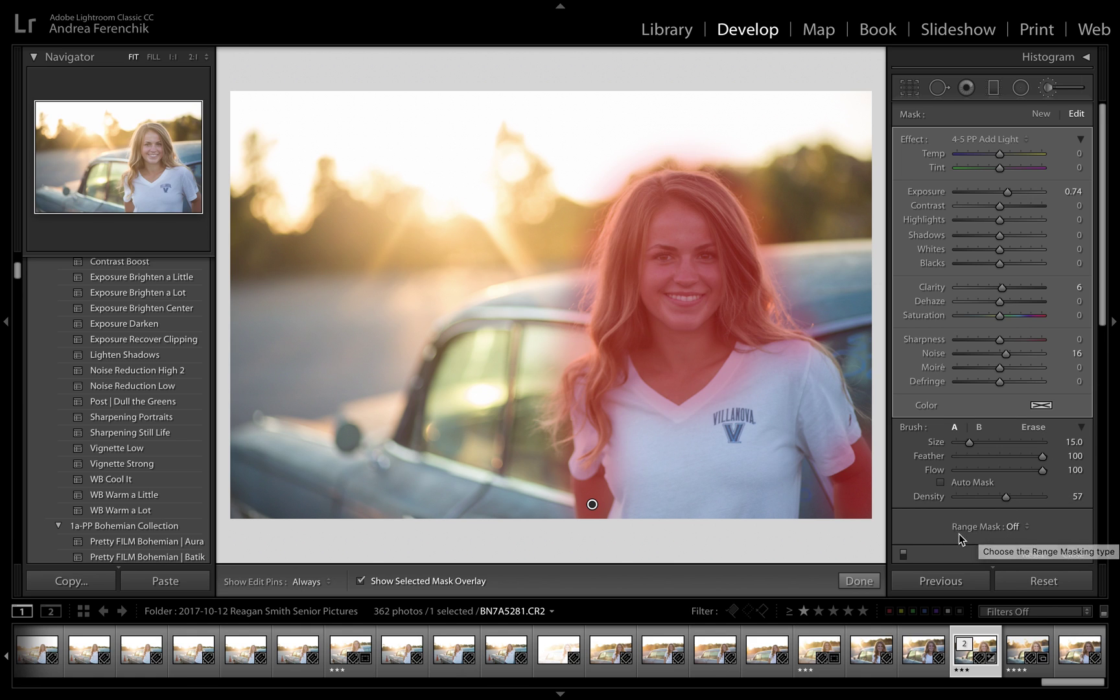
Limit the brush mask with a Color range mask, using an area sample of the skin on the neck below the chin.
{"action": "left_click", "coordinate": [1016, 526]}
{"action": "left_click", "coordinate": [1019, 535]}
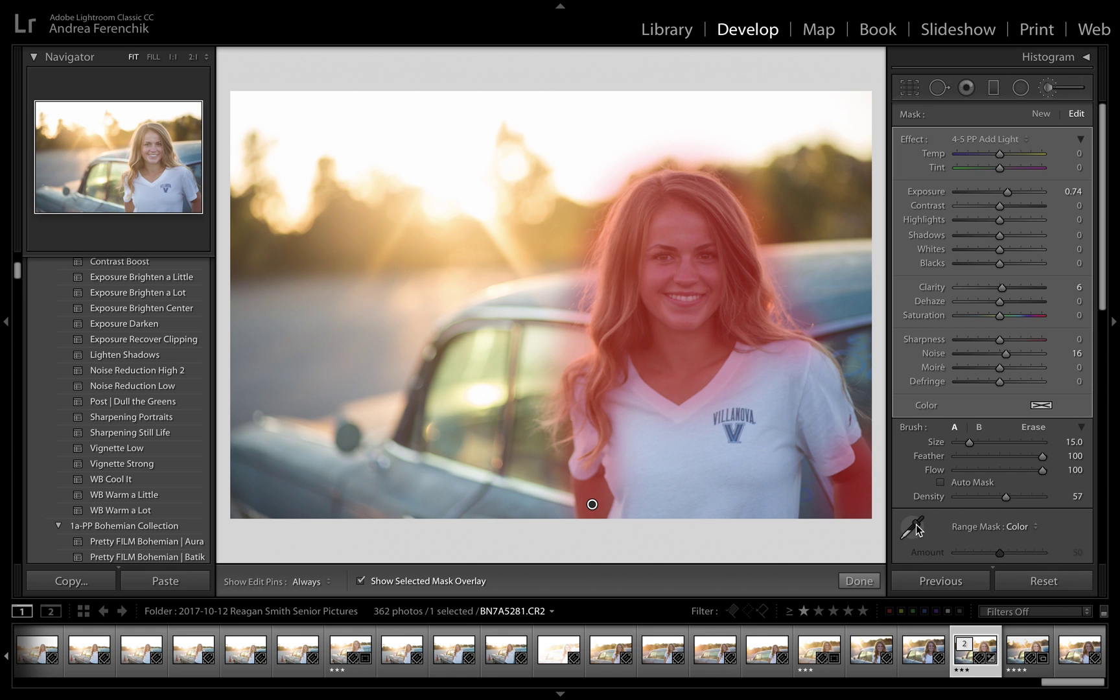
{"action": "left_click", "coordinate": [916, 531]}
{"action": "left_click_drag", "start_coordinate": [661, 335], "coordinate": [679, 355]}
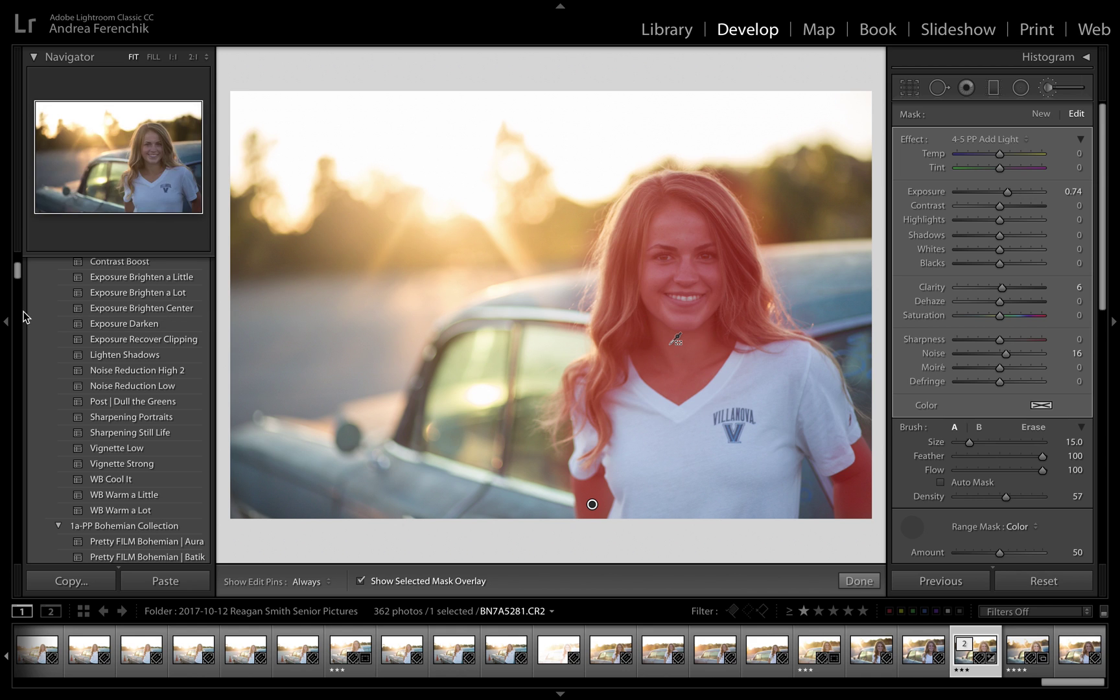
Compare the mask before and after the color area sample using the edit history.
{"action": "scroll", "coordinate": [85, 311], "scroll_direction": "up", "scroll_amount": 5}
{"action": "left_click", "coordinate": [34, 263]}
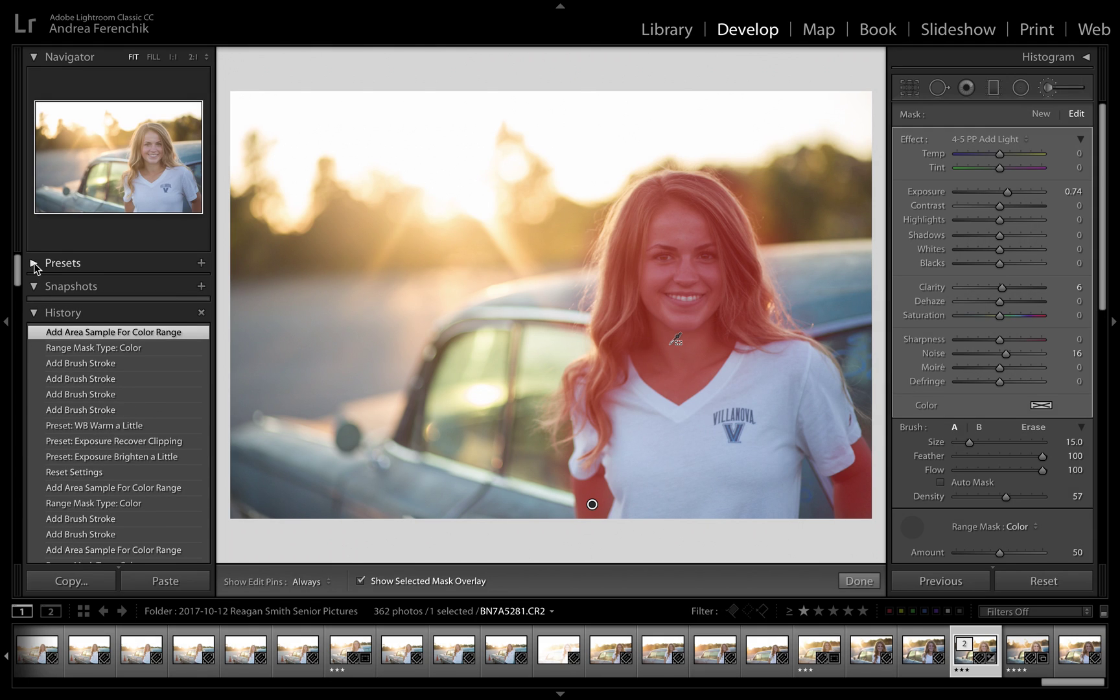
{"action": "left_click", "coordinate": [68, 350]}
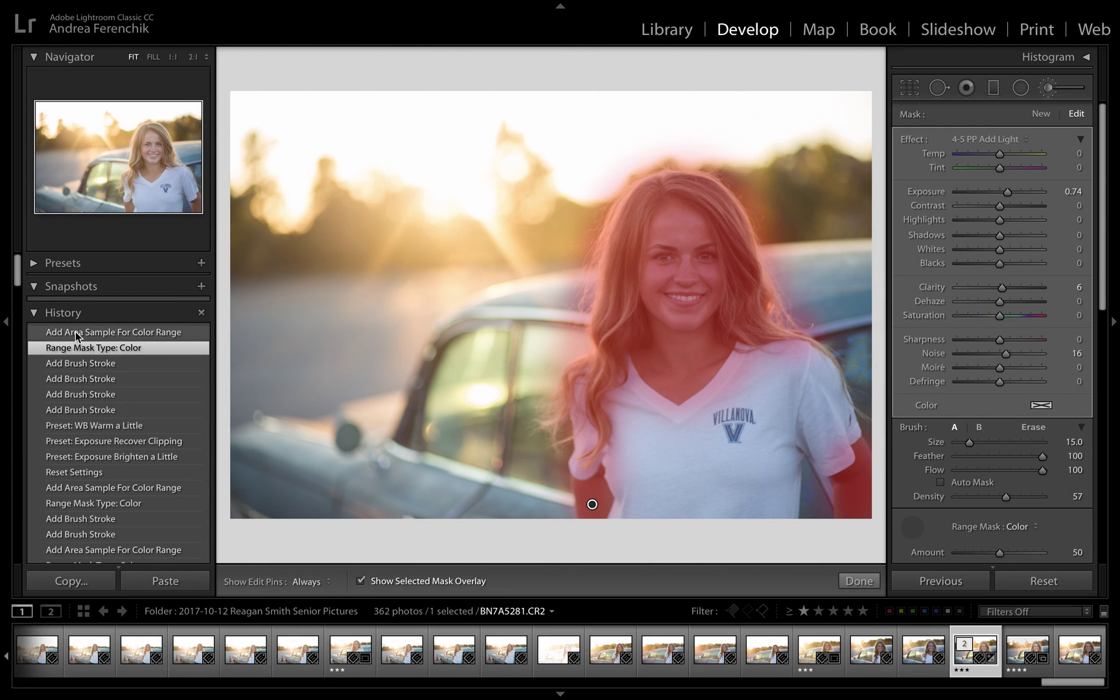
{"action": "left_click", "coordinate": [75, 332]}
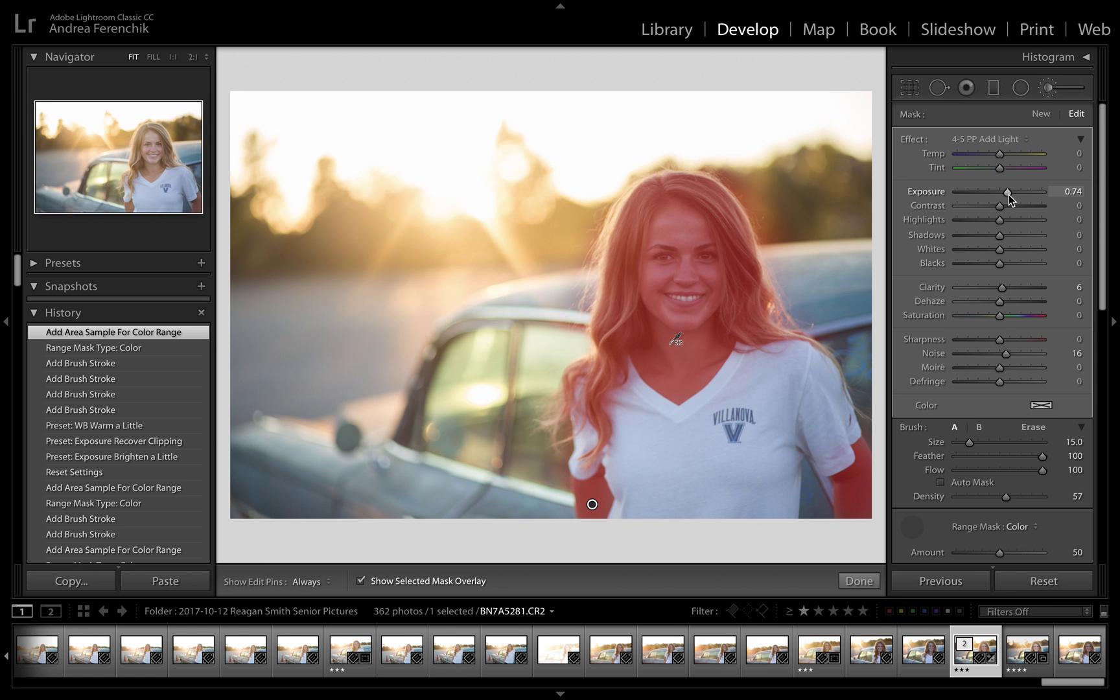
Hide the mask overlay, set the skin and hair brush's Exposure to 0.73, and finish the brush edit.
{"action": "key", "text": "o"}
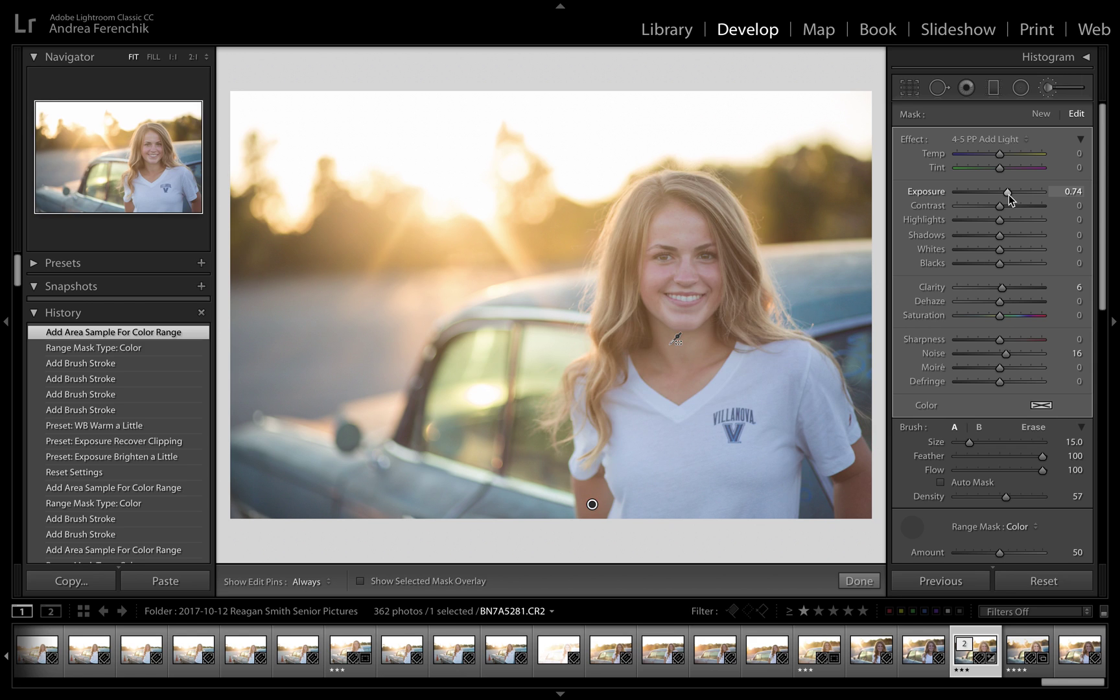
{"action": "mouse_move", "coordinate": [1009, 195]}
{"action": "left_mouse_down"}
{"action": "mouse_move", "coordinate": [1052, 199]}
{"action": "mouse_move", "coordinate": [953, 203]}
{"action": "mouse_move", "coordinate": [1010, 203]}
{"action": "left_mouse_up"}
{"action": "left_click_drag", "start_coordinate": [1009, 199], "coordinate": [1010, 199]}
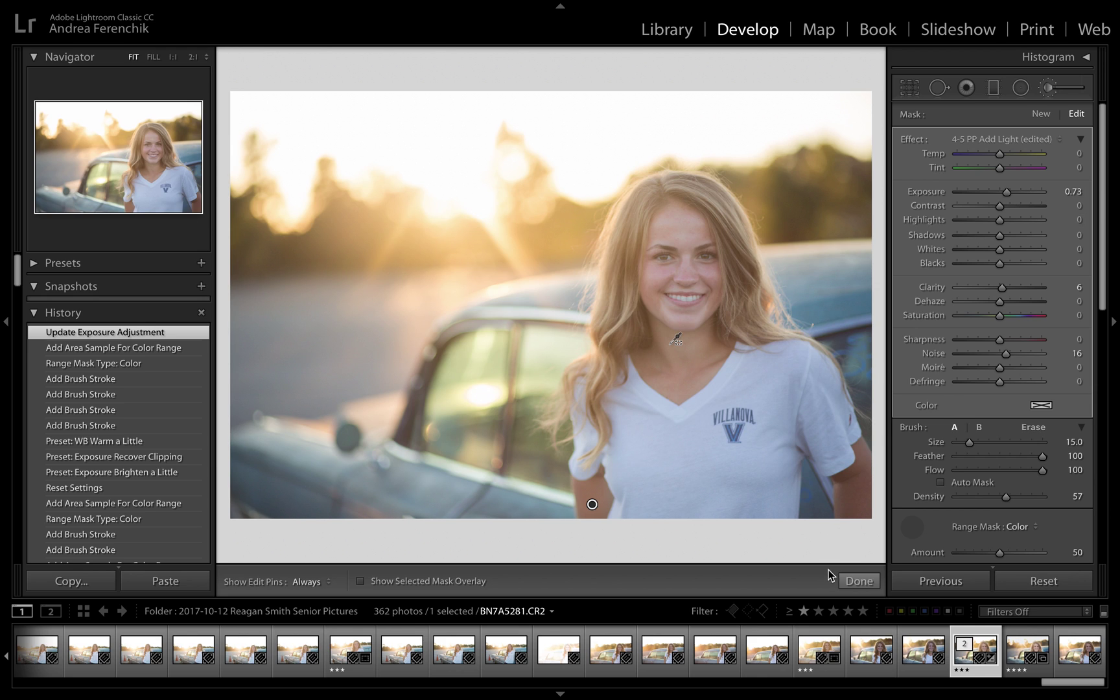
{"action": "left_click", "coordinate": [861, 581]}
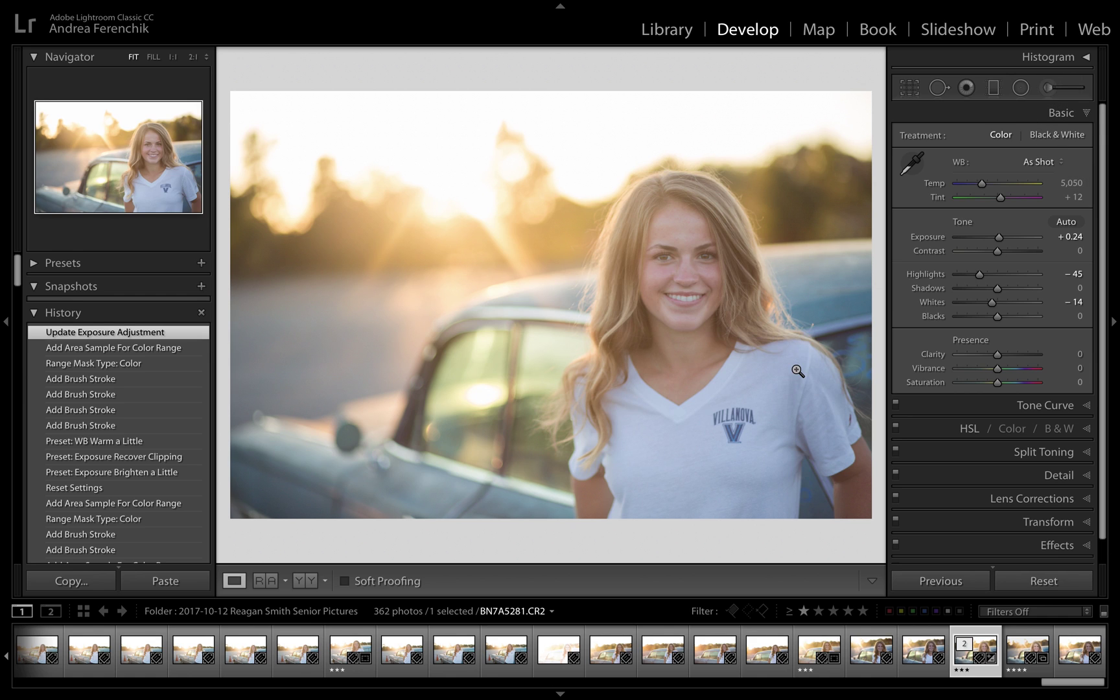
Reopen the skin and hair brush adjustment and warm it by setting its Temp to 7.
{"action": "left_click", "coordinate": [1048, 89]}
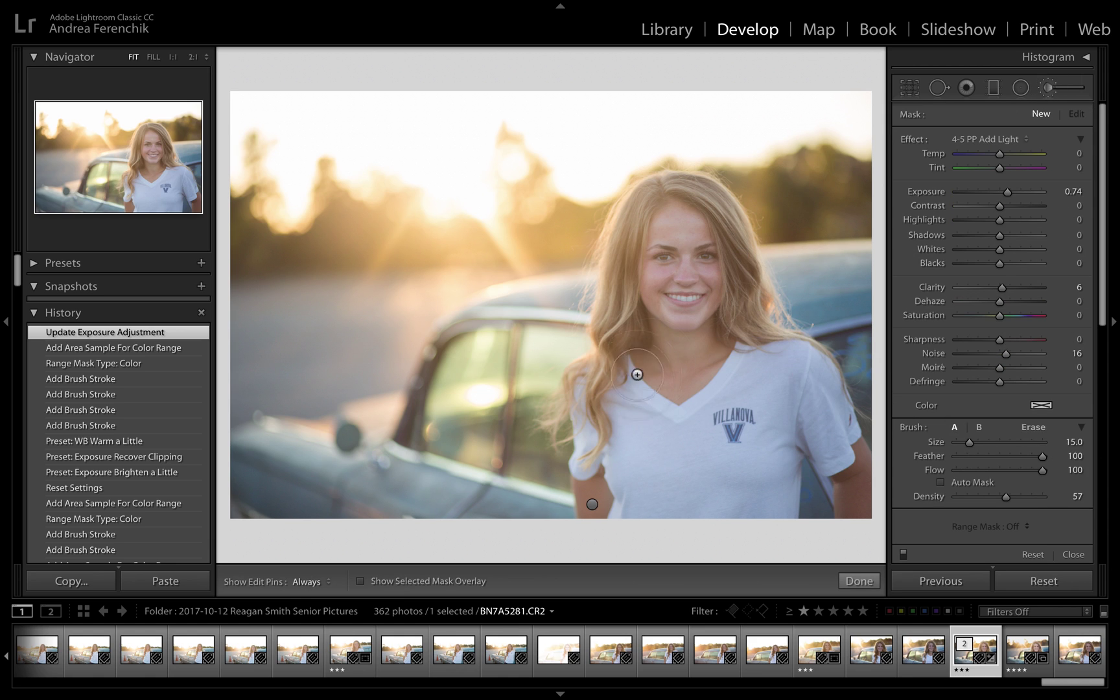
{"action": "left_click", "coordinate": [592, 504]}
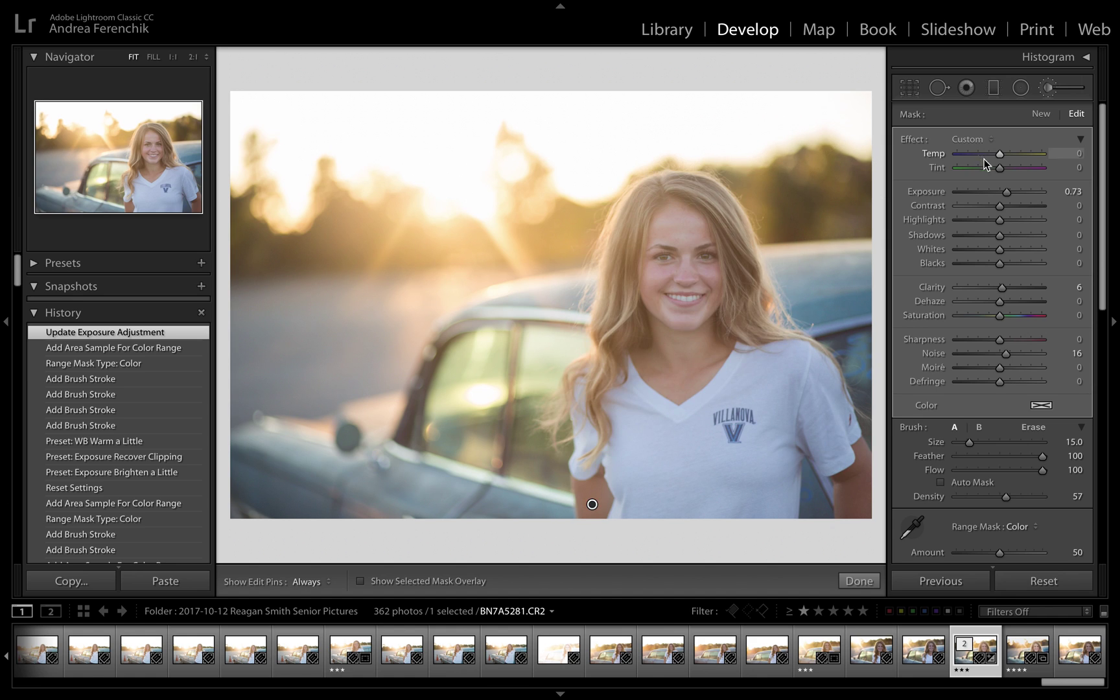
{"action": "left_click_drag", "start_coordinate": [1000, 156], "coordinate": [1004, 155]}
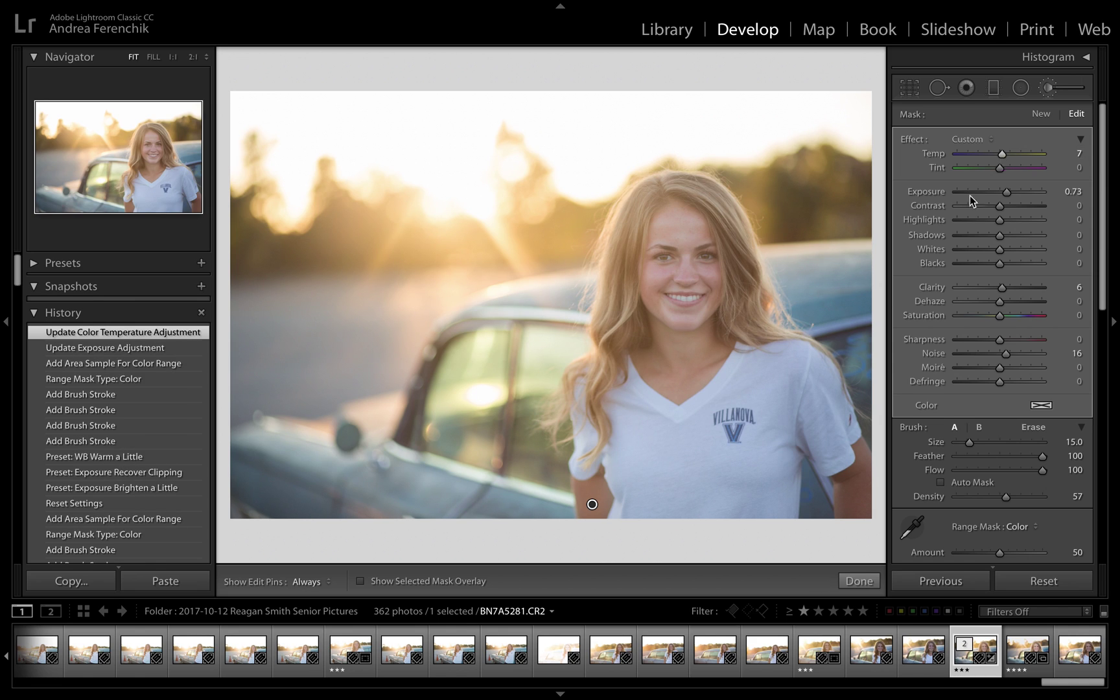
{"action": "left_click", "coordinate": [857, 581]}
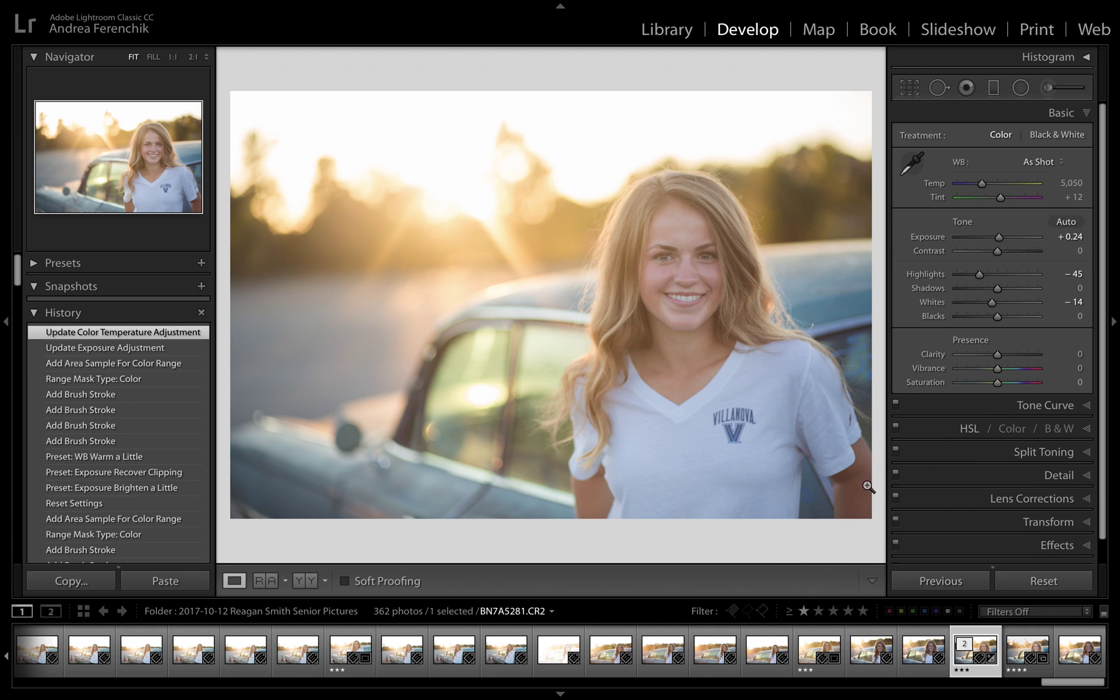
Paint a new adjustment brush mask with the 4-5 PP Add Light effect at size 15 over the whole T-shirt, including both sleeves.
{"action": "left_click", "coordinate": [1050, 91]}
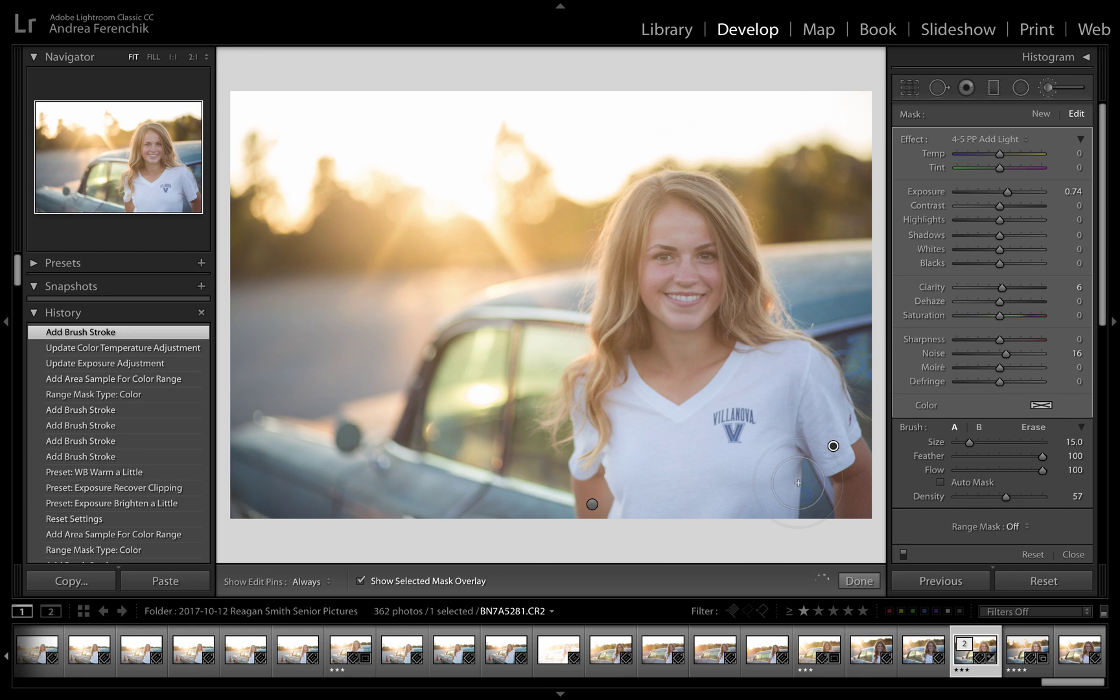
{"action": "key", "text": "h"}
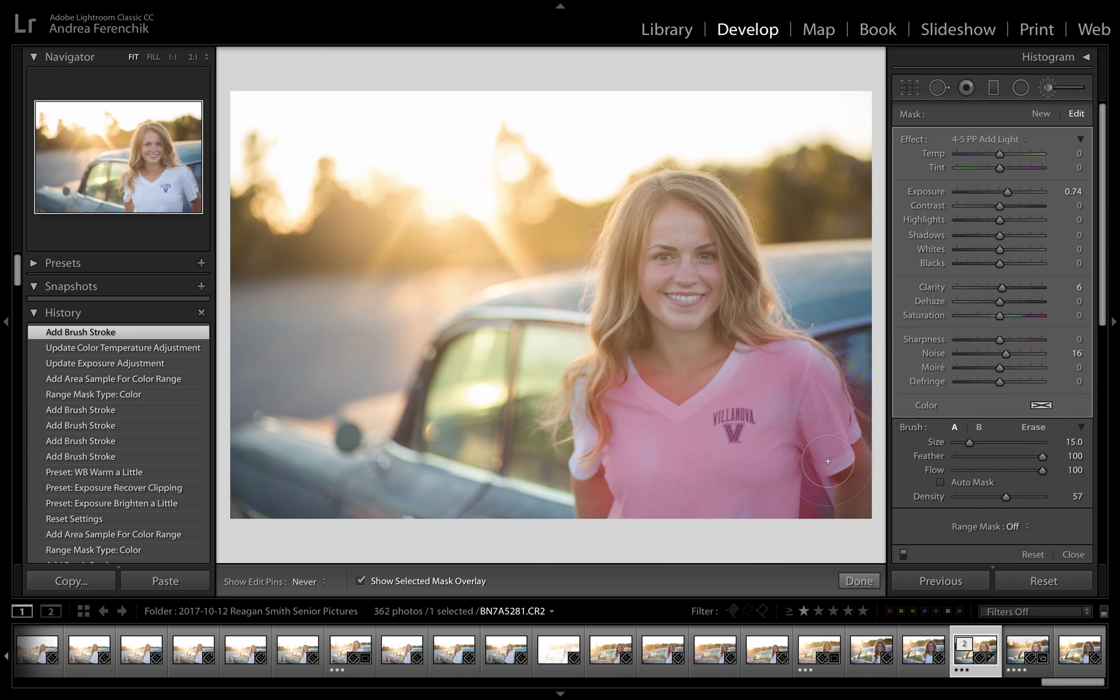
{"action": "left_click_drag", "start_coordinate": [599, 366], "coordinate": [574, 496]}
{"action": "key", "text": "h"}
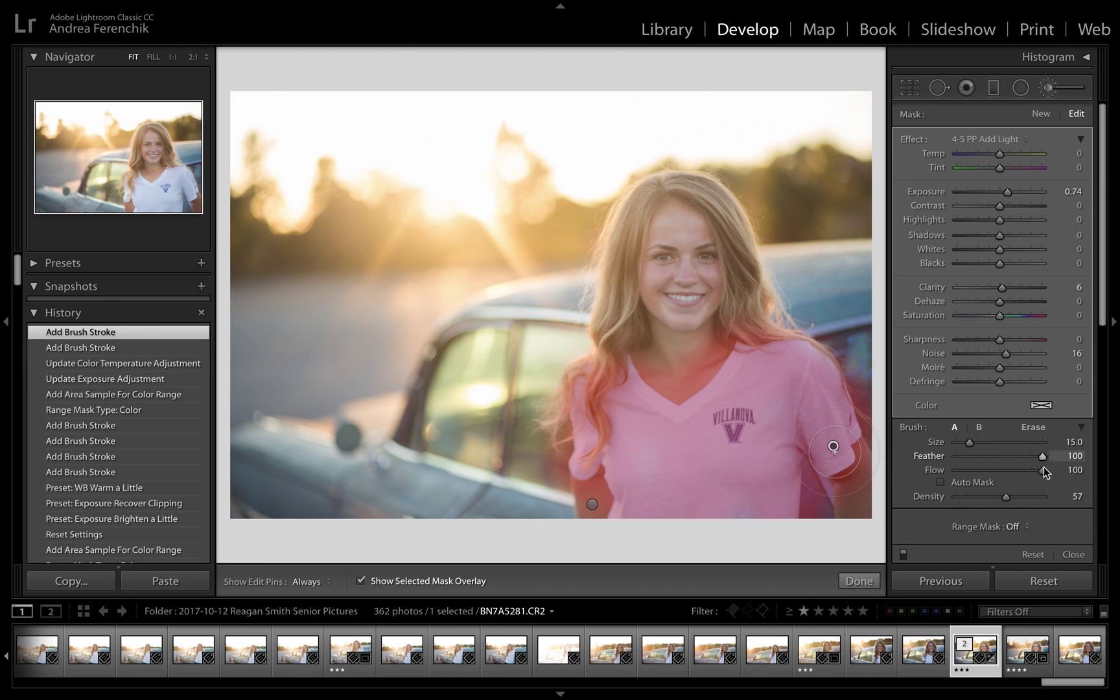
Limit the T-shirt brush mask with a Color range mask using an area sample of the white fabric, and compare the photo with the original.
{"action": "left_click", "coordinate": [1017, 527]}
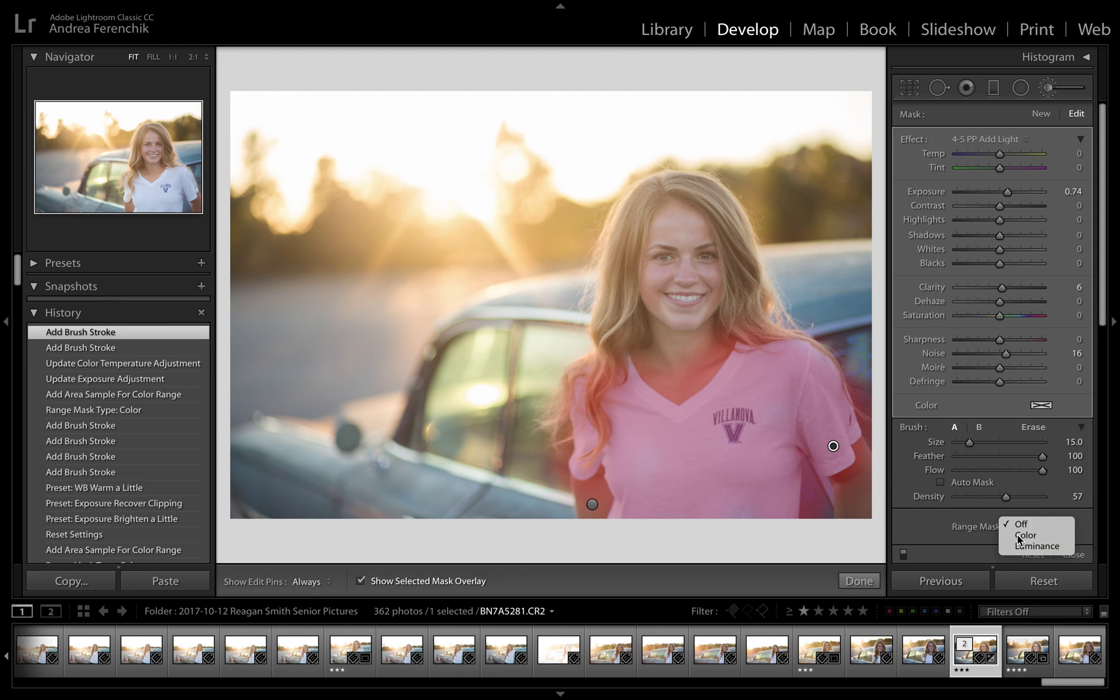
{"action": "left_click", "coordinate": [1017, 534]}
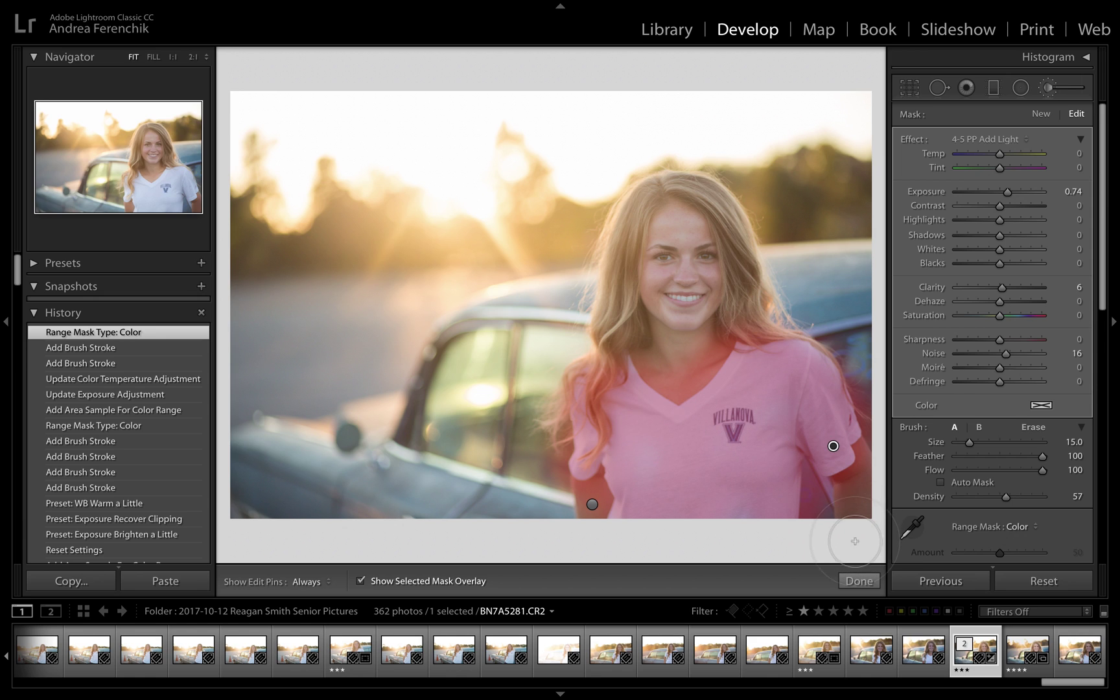
{"action": "left_click", "coordinate": [912, 527]}
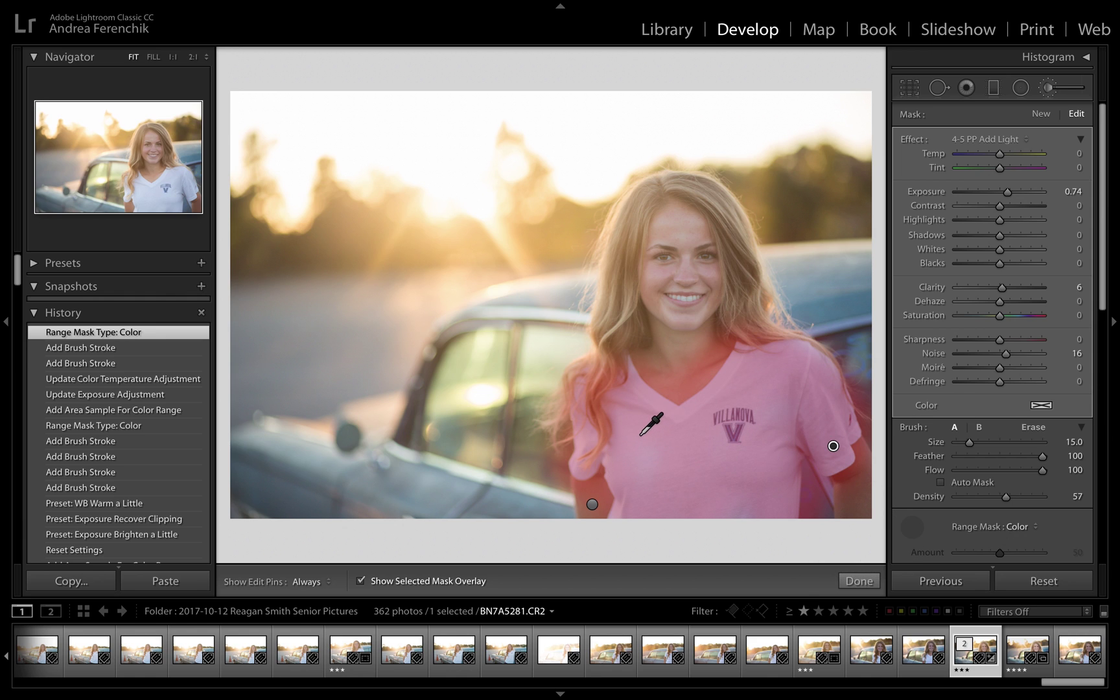
{"action": "left_click_drag", "start_coordinate": [641, 436], "coordinate": [662, 462]}
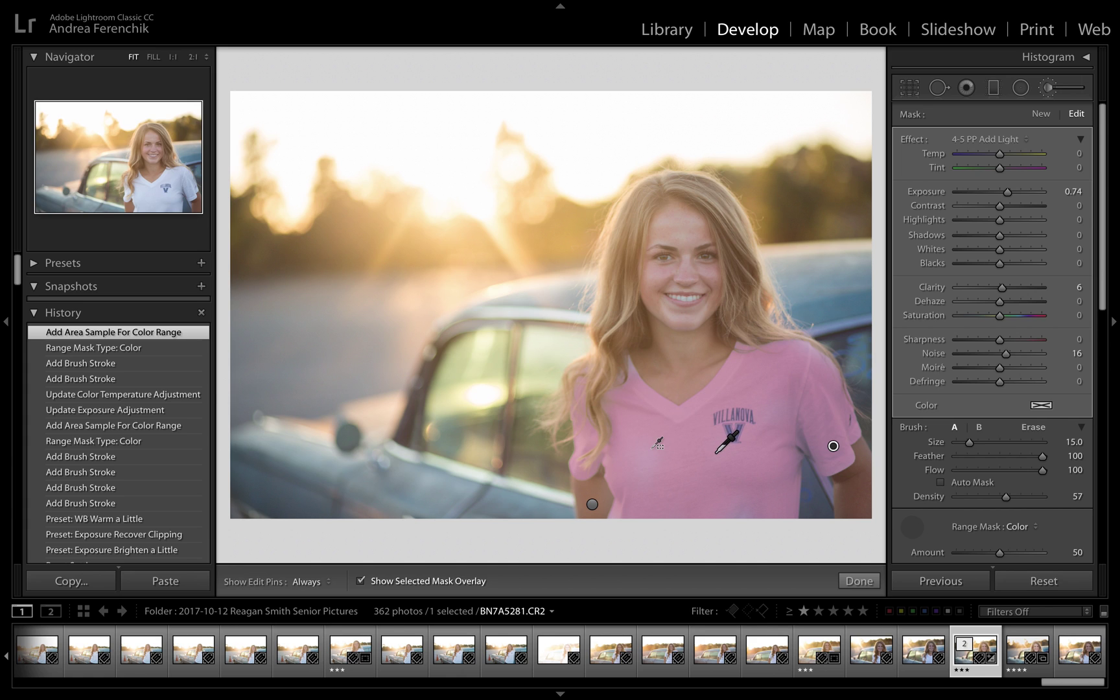
{"action": "key", "text": "o"}
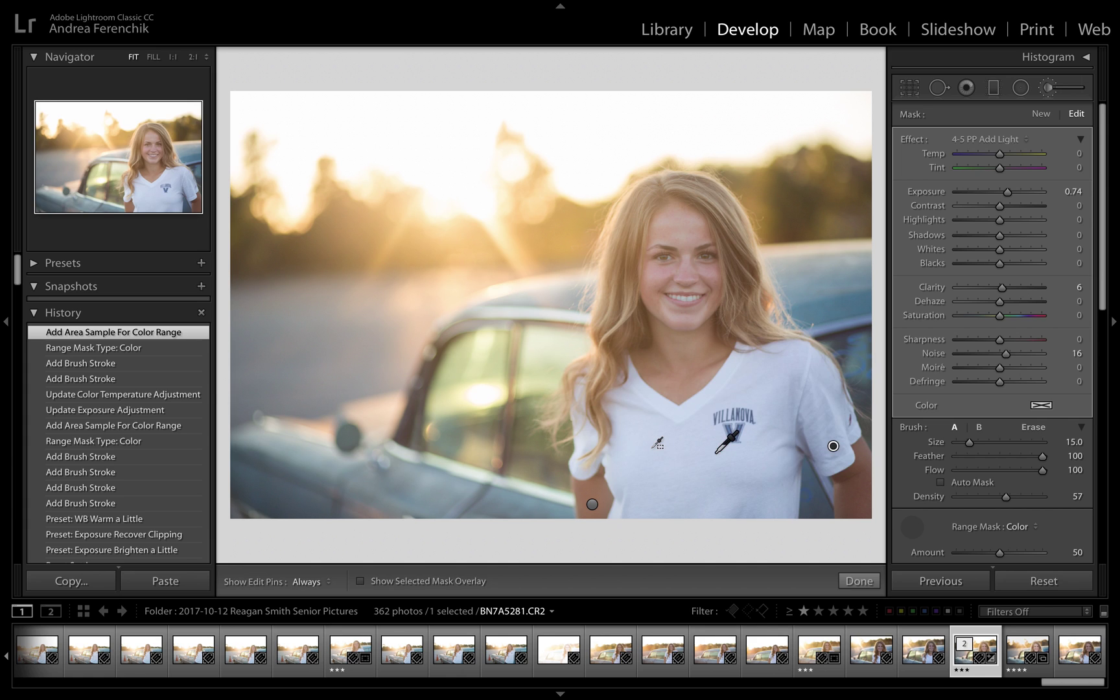
{"action": "left_click", "coordinate": [857, 579]}
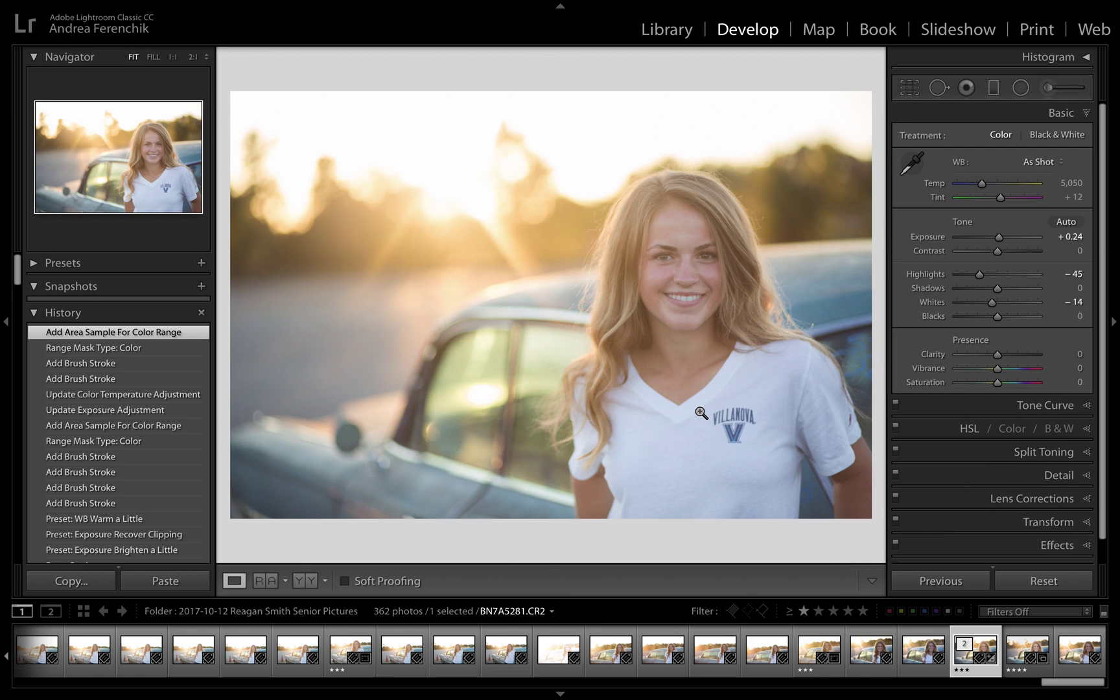
{"action": "key", "text": "y"}
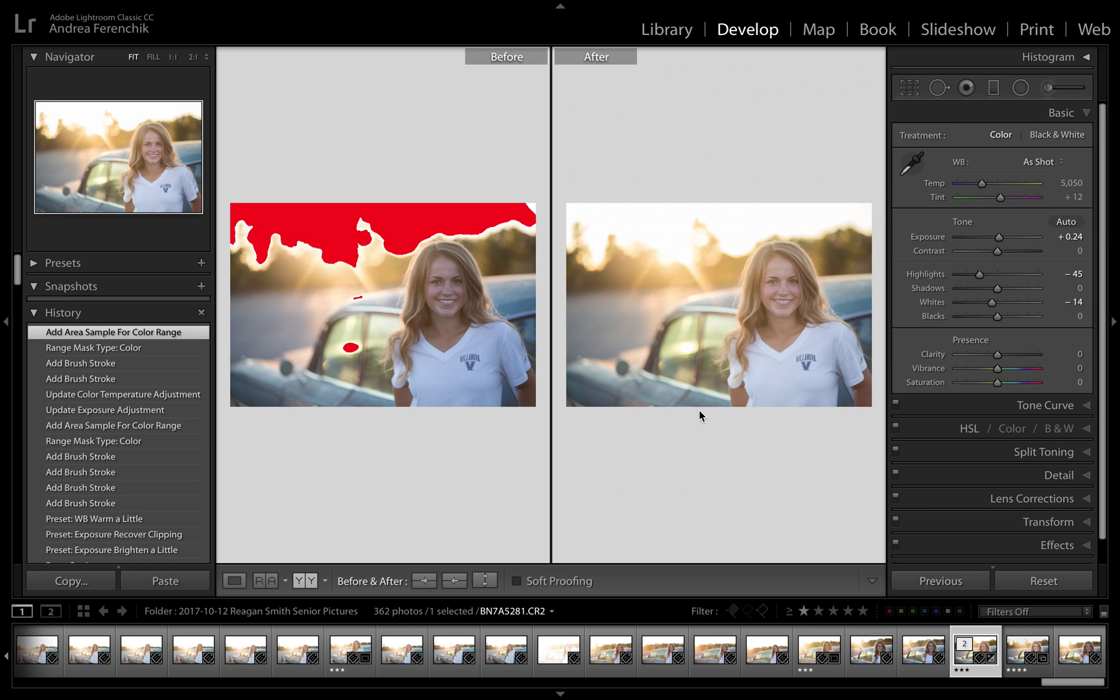